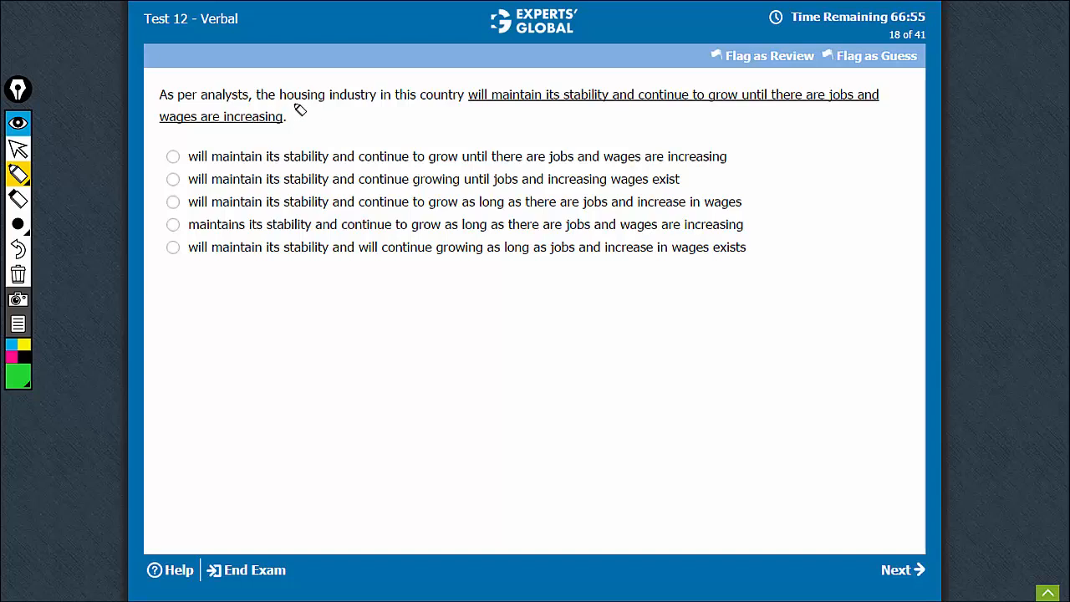
# Step: Highlight "housing" in the sentence and "will maintain", stability, continue in option A
pyautogui.moveTo(286, 94); pyautogui.dragTo(310, 95)
pyautogui.moveTo(197, 157); pyautogui.dragTo(229, 158)
pyautogui.moveTo(295, 158); pyautogui.dragTo(396, 160)
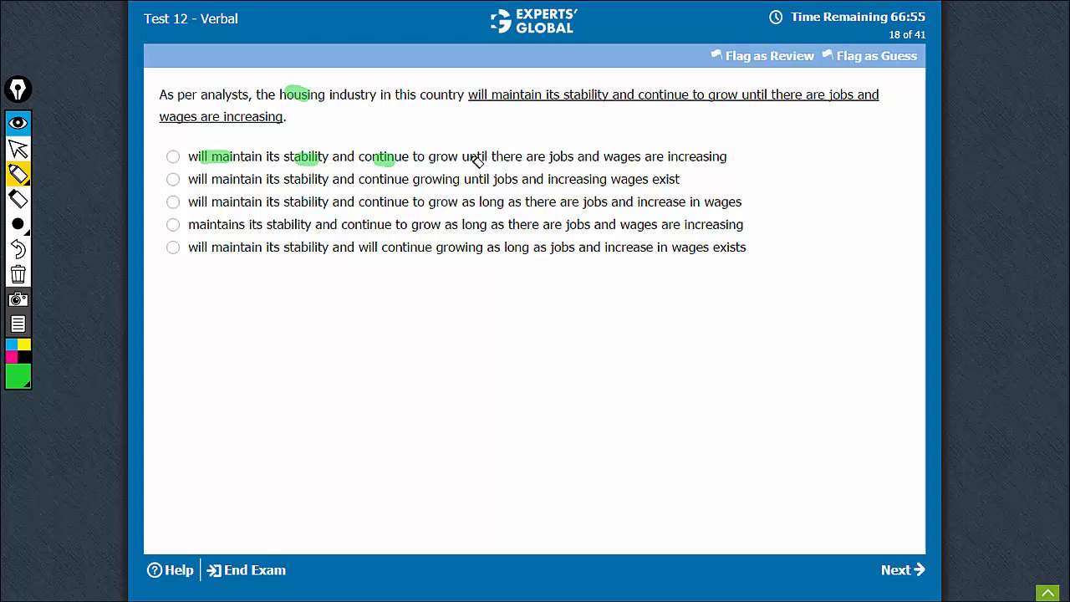
# Step: Highlight until, jobs and the full phrase "wages are increasing" in option A
pyautogui.moveTo(462, 157); pyautogui.dragTo(482, 157)
pyautogui.moveTo(549, 158); pyautogui.dragTo(699, 157)
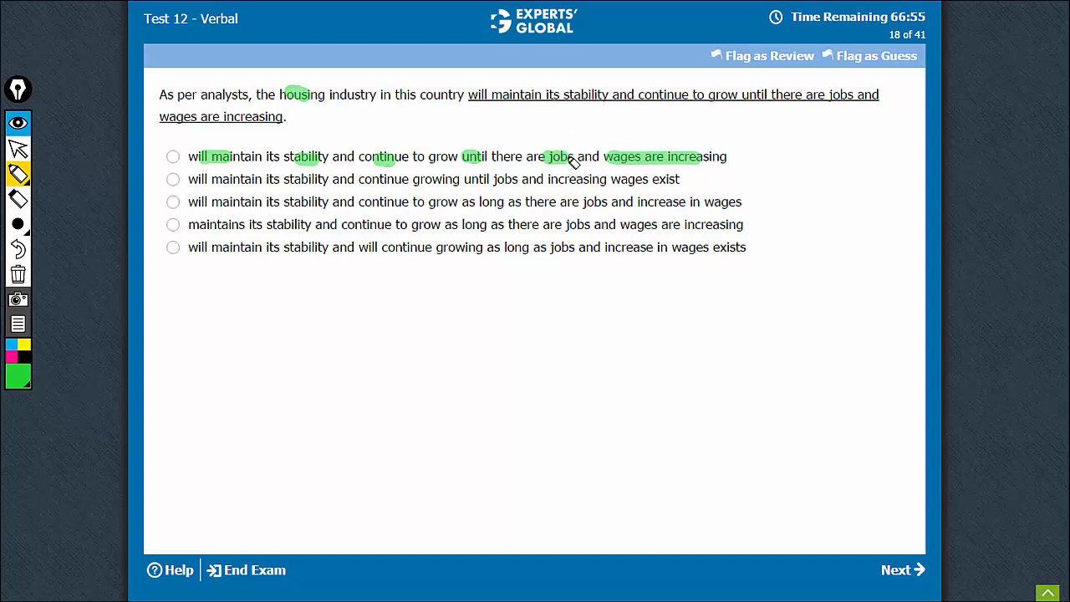
pyautogui.moveTo(687, 159); pyautogui.dragTo(727, 159)
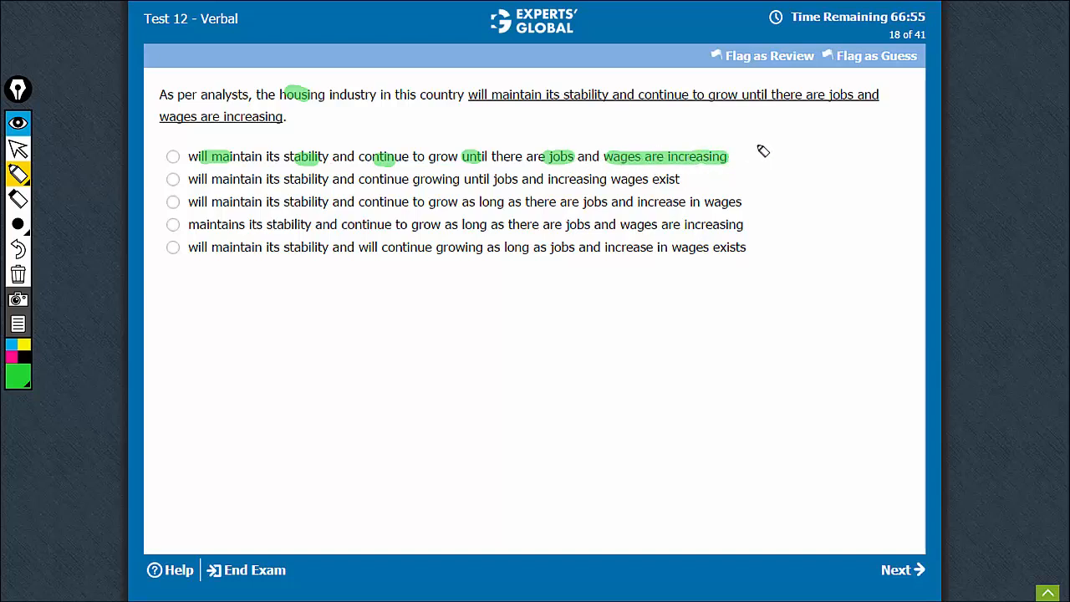
# Step: Cross out option A, highlight "jobs and increasing wages" in B and jobs, "increase in wages" in C
pyautogui.moveTo(757, 136); pyautogui.dragTo(739, 158)
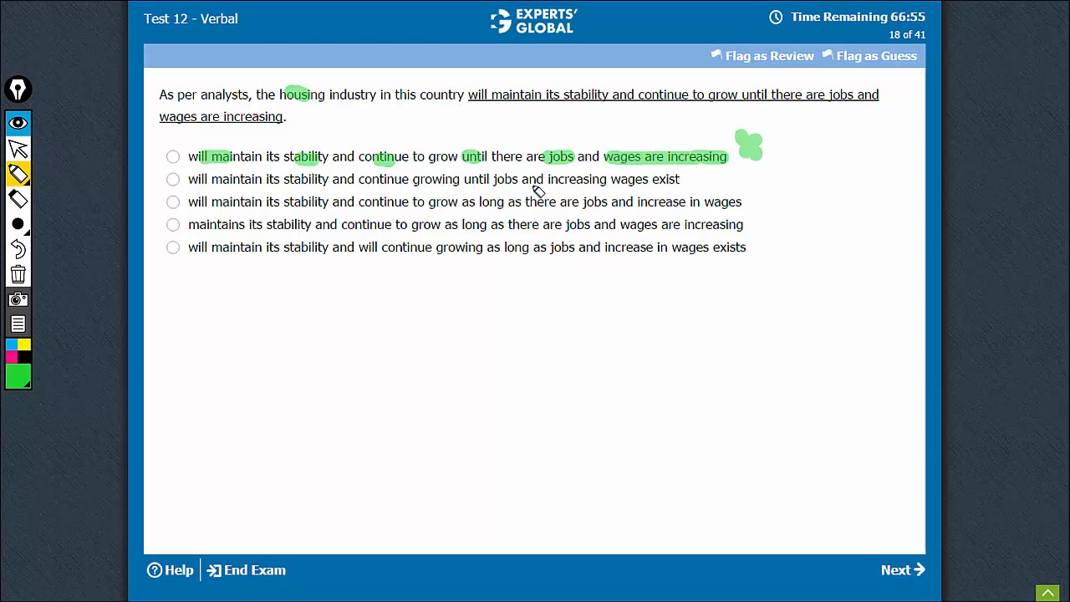
pyautogui.moveTo(495, 179)
pyautogui.mouseDown()
pyautogui.moveTo(649, 179)
pyautogui.moveTo(721, 198)
pyautogui.moveTo(704, 197)
pyautogui.mouseUp()
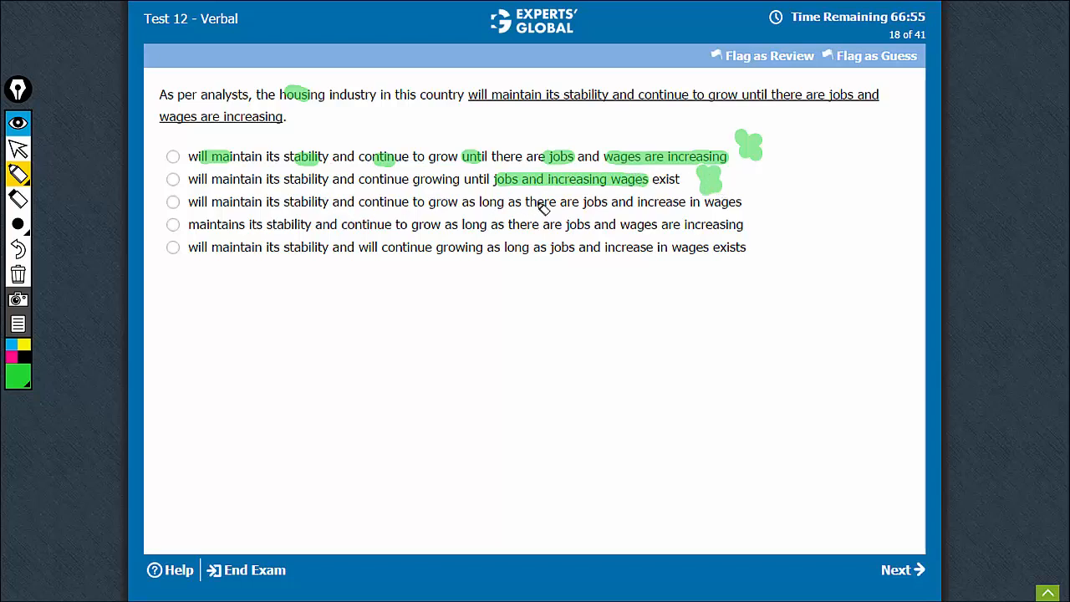
pyautogui.moveTo(582, 203); pyautogui.dragTo(744, 203)
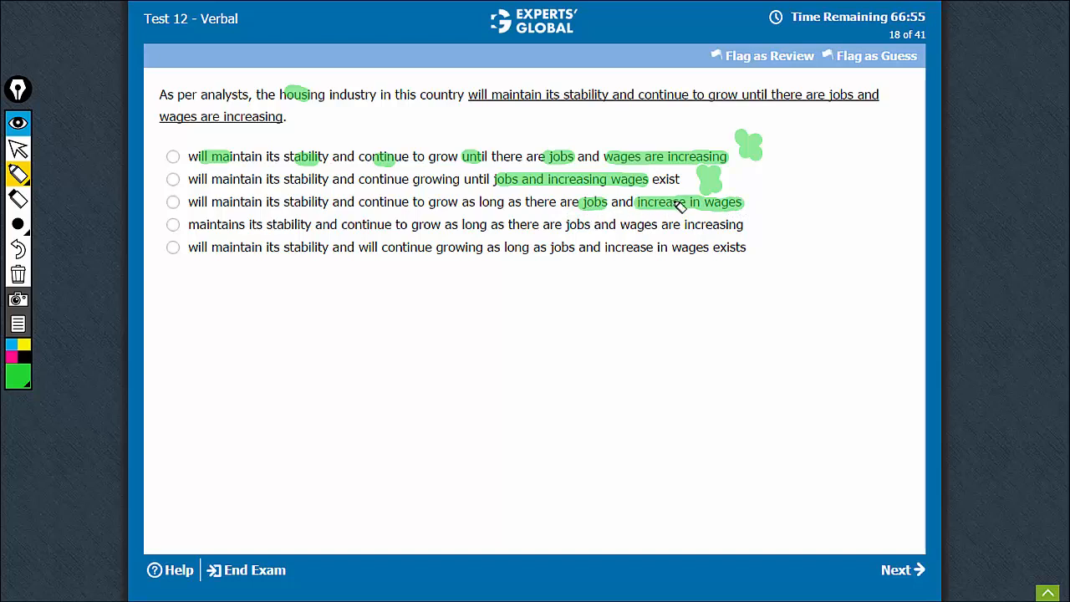
# Step: Dot option C, highlight "maintains its" in option D and cross D out
pyautogui.click(763, 201)
pyautogui.moveTo(191, 226); pyautogui.dragTo(260, 226)
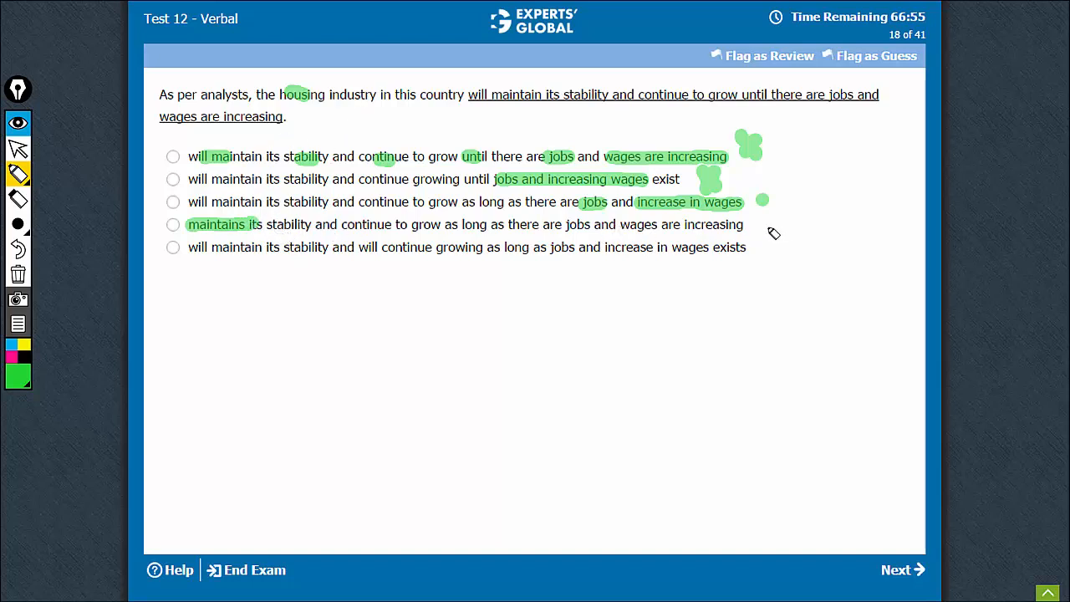
pyautogui.moveTo(776, 216); pyautogui.dragTo(757, 238)
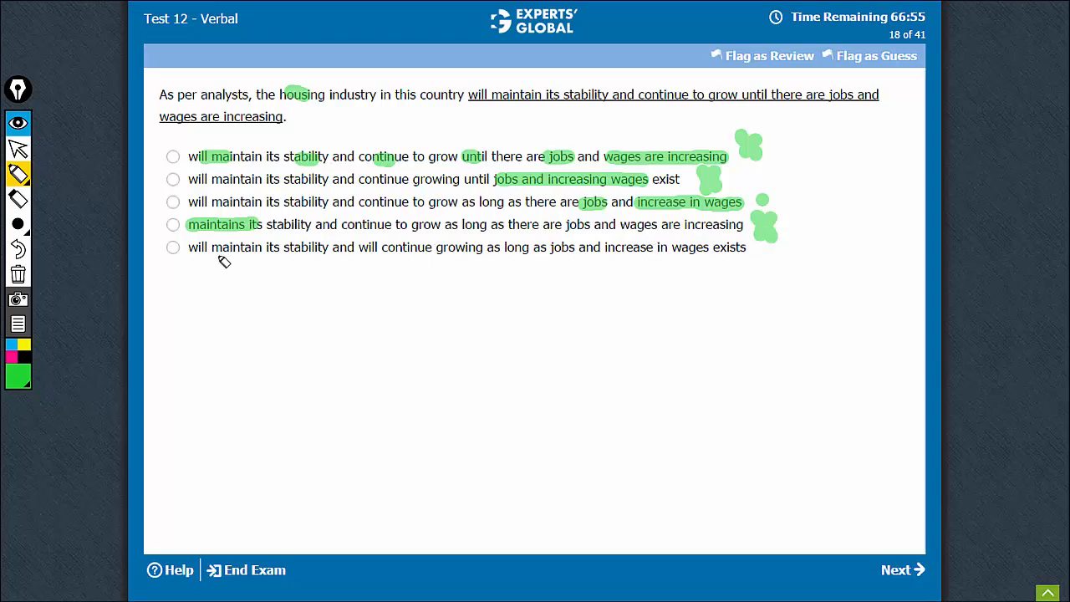
# Step: Highlight both "will"s, jobs and "increase in wages" in option E and underline the phrase
pyautogui.moveTo(189, 249); pyautogui.dragTo(209, 249)
pyautogui.moveTo(359, 248); pyautogui.dragTo(478, 248)
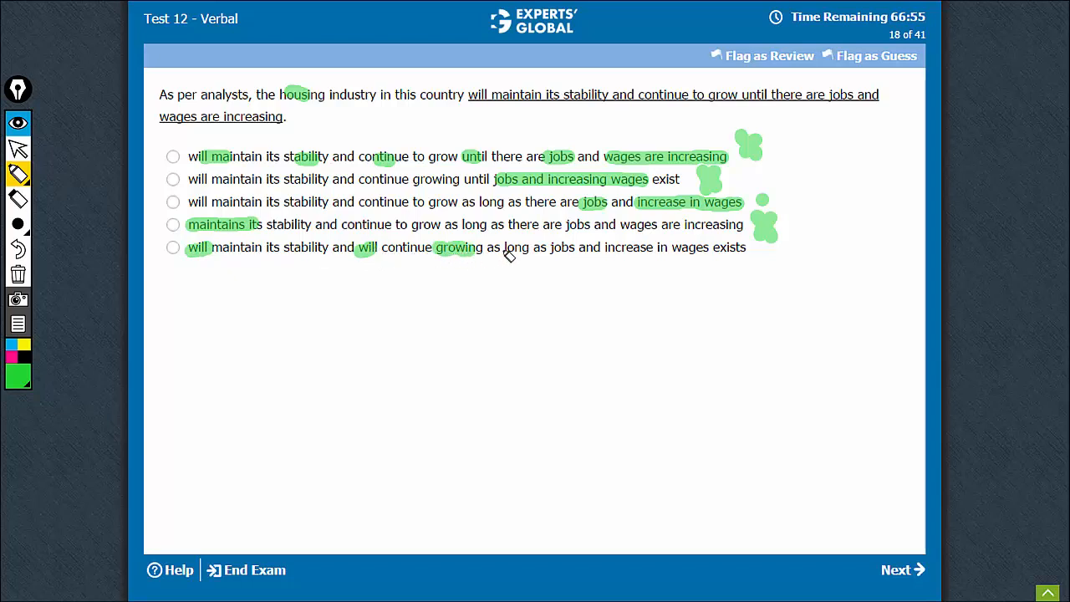
pyautogui.moveTo(551, 248)
pyautogui.mouseDown()
pyautogui.moveTo(706, 248)
pyautogui.moveTo(744, 263)
pyautogui.mouseUp()
pyautogui.moveTo(540, 255); pyautogui.dragTo(701, 278)
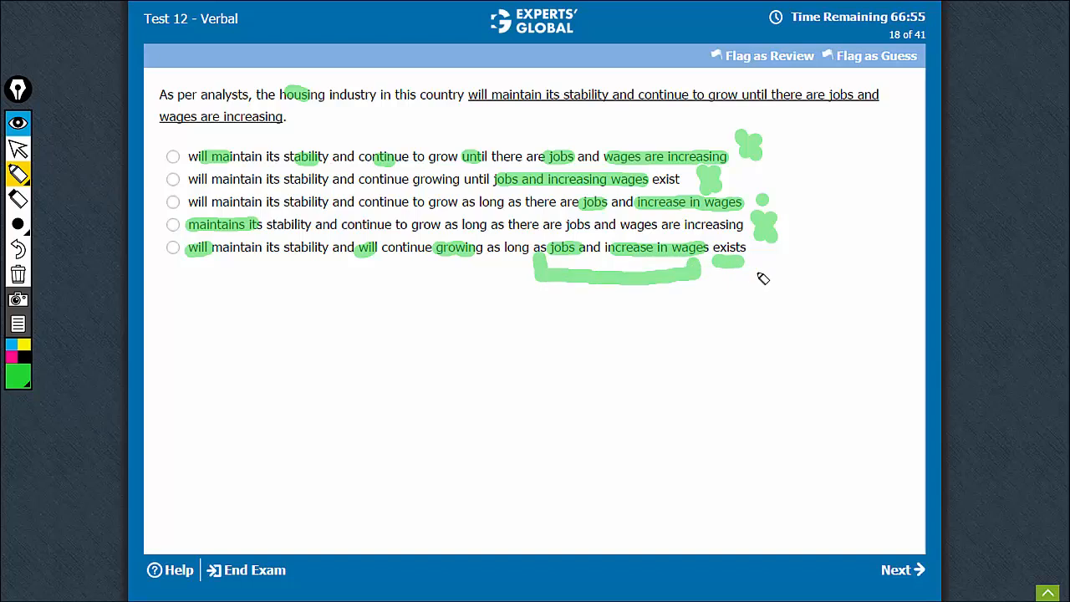
# Step: Cross out option E and tick option C as the correct answer
pyautogui.moveTo(763, 264); pyautogui.dragTo(786, 290)
pyautogui.moveTo(786, 264); pyautogui.dragTo(762, 289)
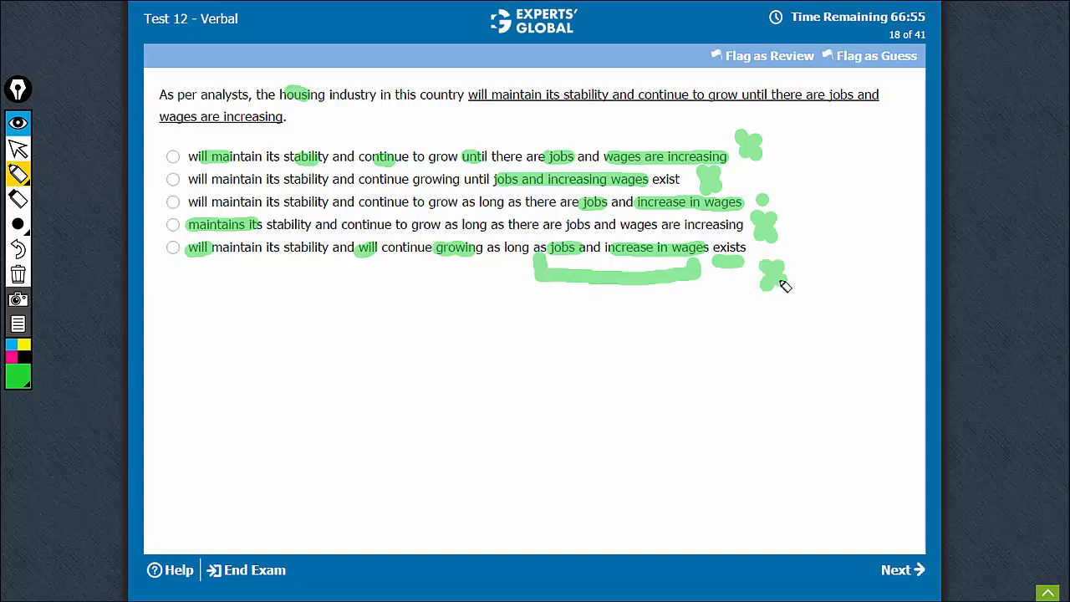
pyautogui.moveTo(144, 201); pyautogui.dragTo(203, 185)
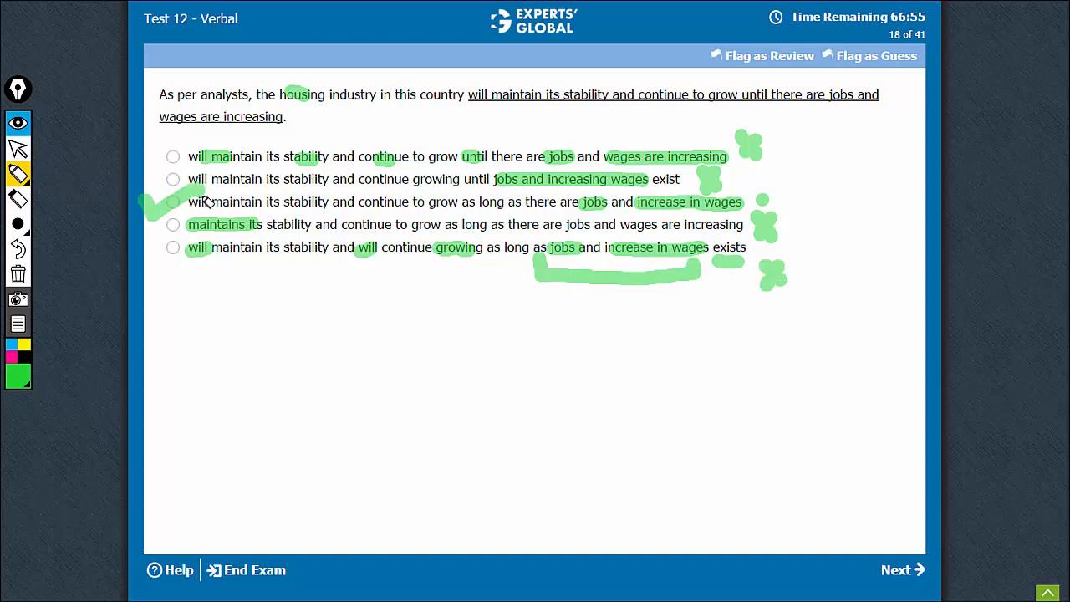